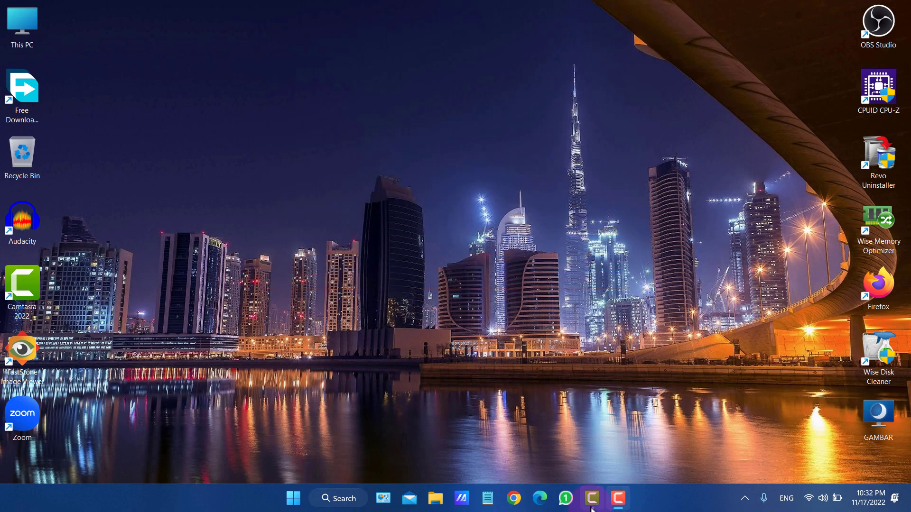
Step: Open the WhatsApp Web chat containing the microphone photo and download that photo
left_click(576, 501)
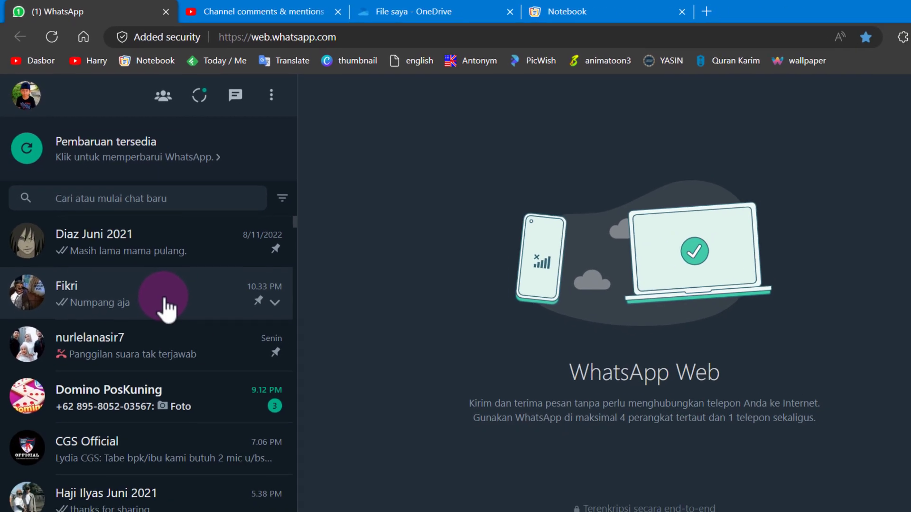
left_click(208, 388)
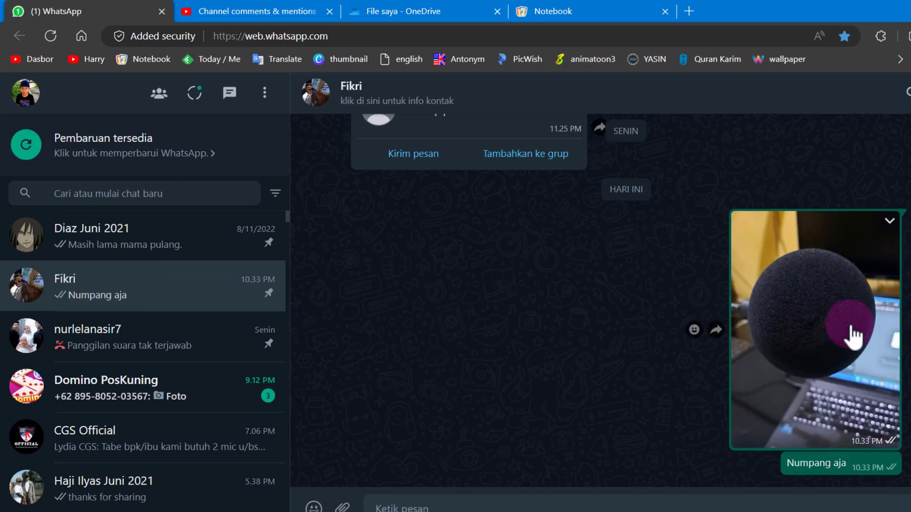
left_click(829, 332)
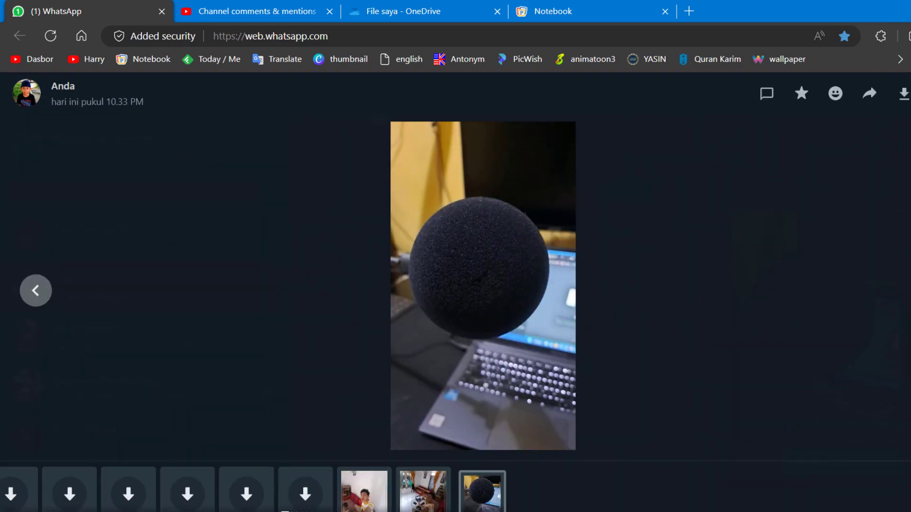
left_click(905, 95)
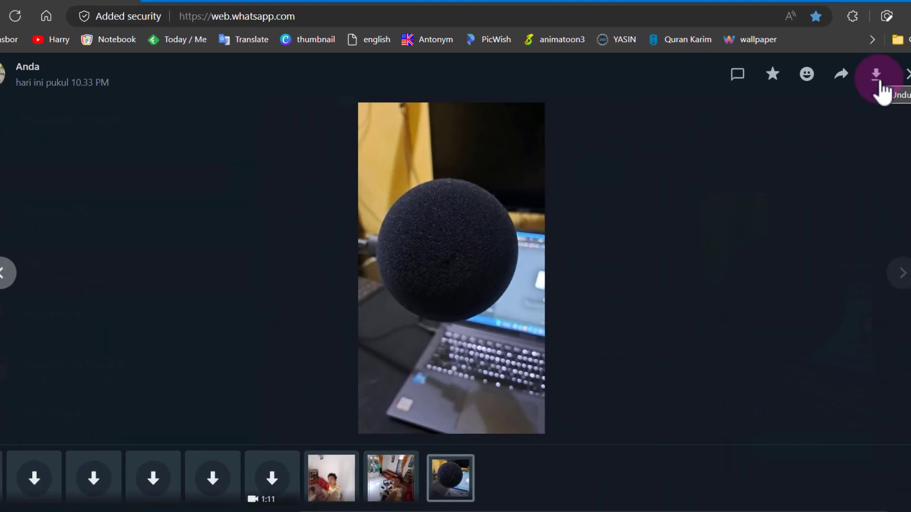
mouse_move(741, 93)
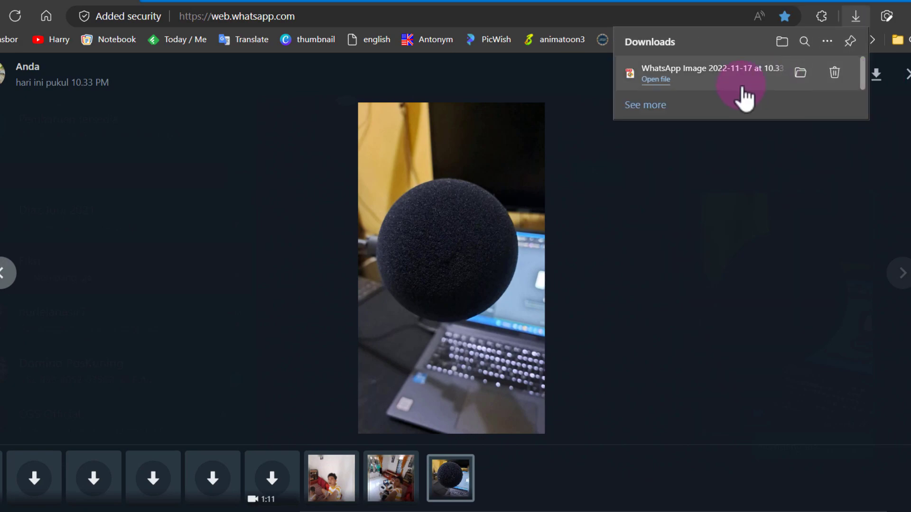
Step: Show the downloaded WhatsApp image in the DOWNLOAD SEMUA folder and open it for viewing
left_click(801, 76)
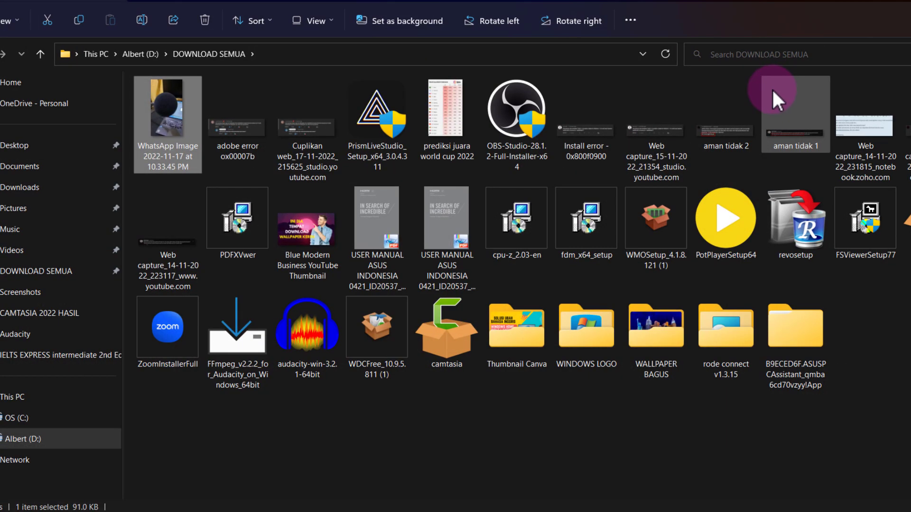
double_click(158, 123)
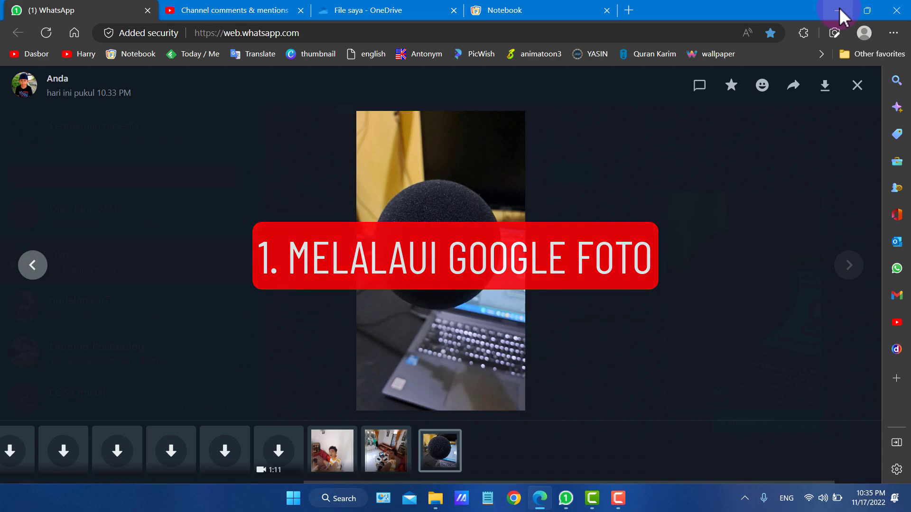
Step: Switch to Chrome, look up "google foto" and open the Google Photos site
left_click(838, 11)
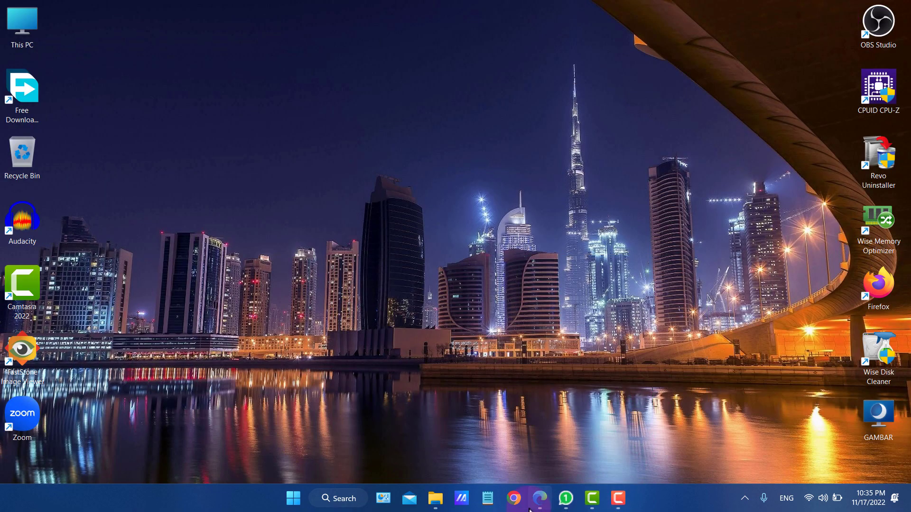
left_click(516, 505)
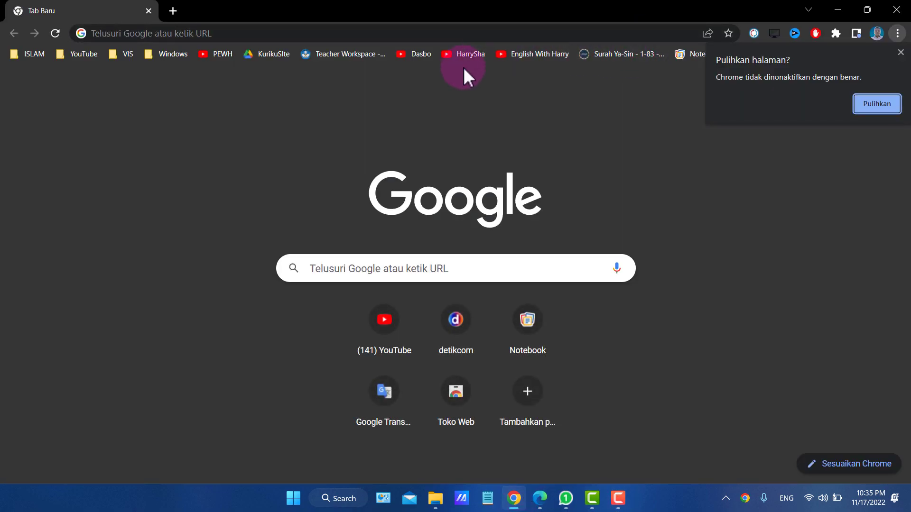
left_click(166, 36)
type("google foto")
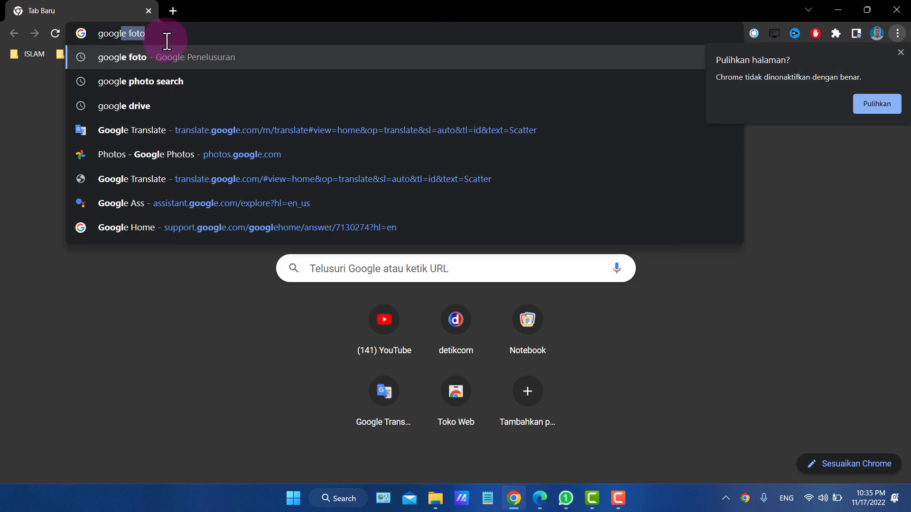
left_click(247, 182)
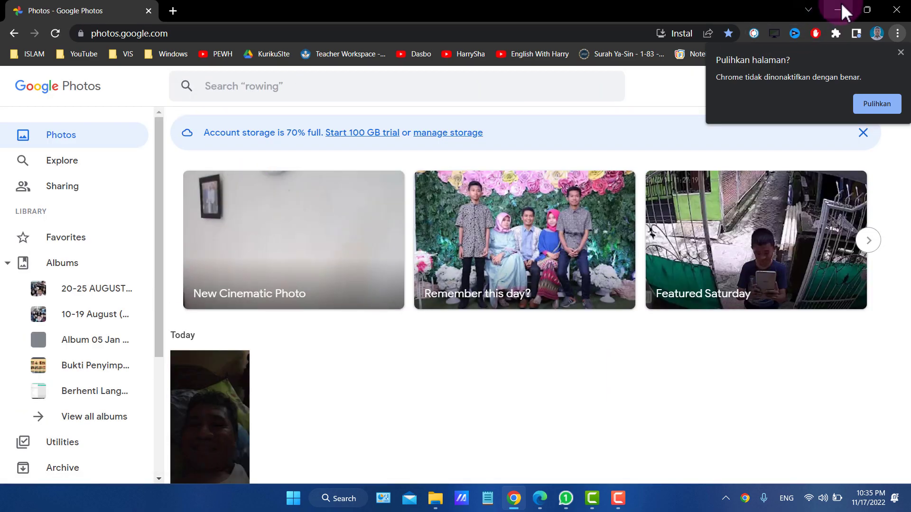
left_click(841, 5)
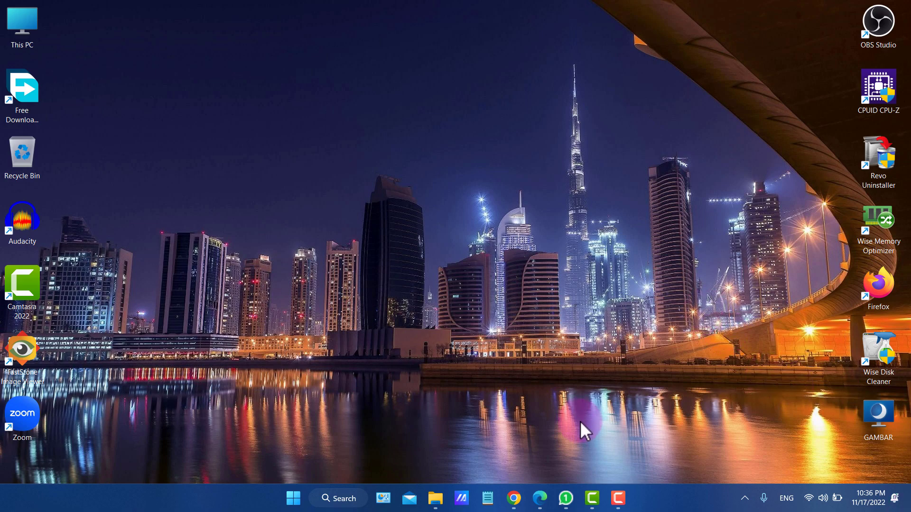
Step: Reload the Google Photos library in Chrome and view the newest photo under Today
left_click(514, 497)
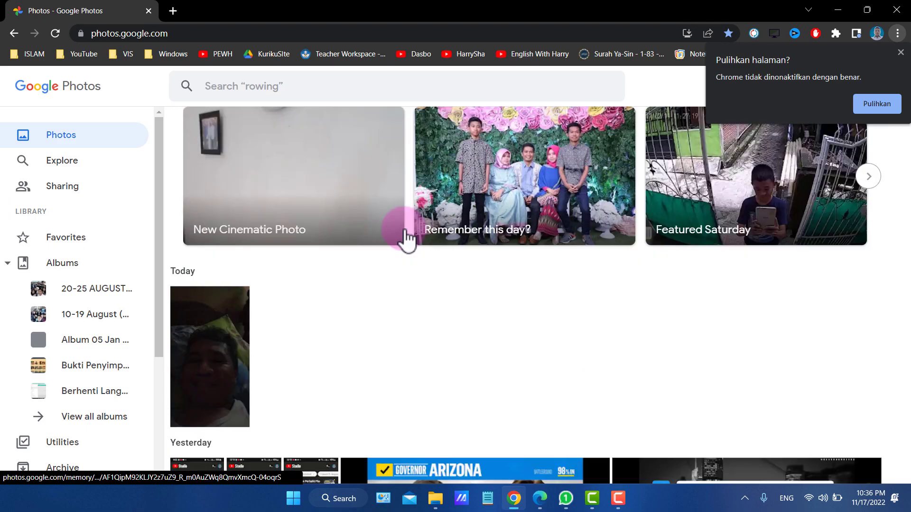
left_click(55, 34)
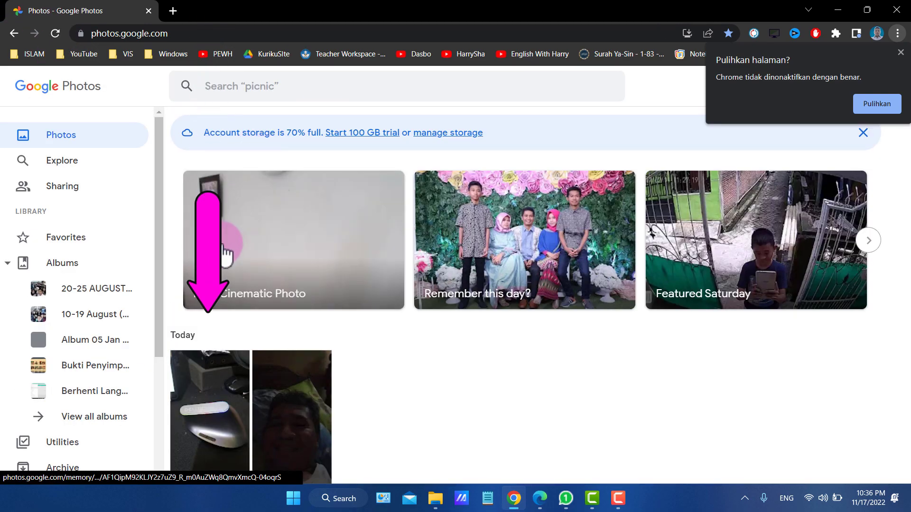
left_click(228, 407)
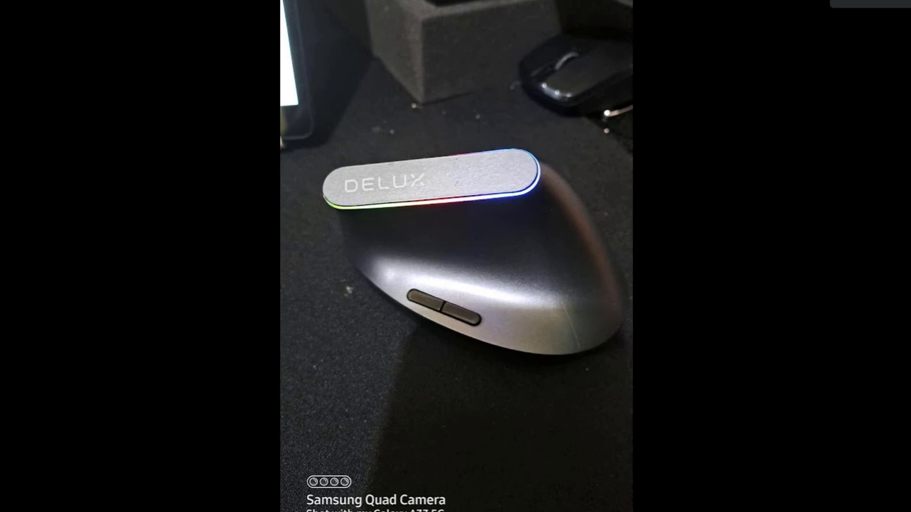
left_click(843, 5)
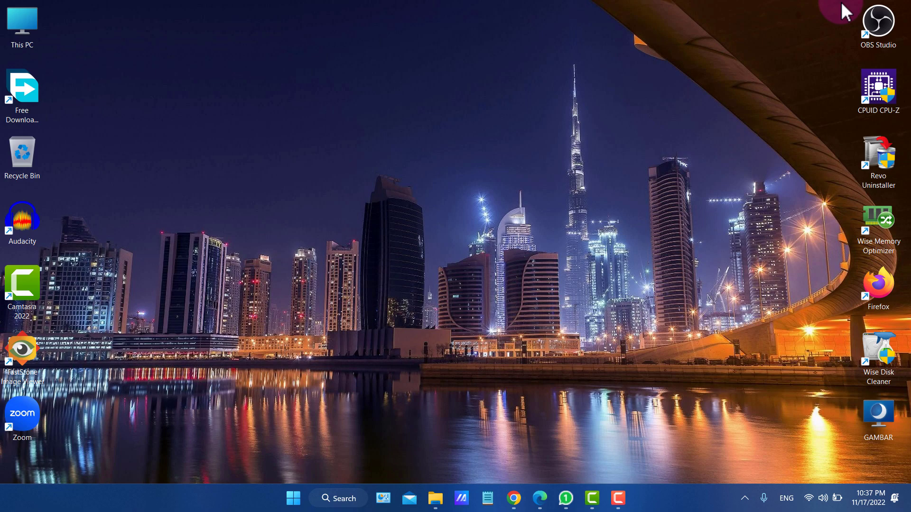
Step: Switch to OneDrive in Edge, reload its files and open 20221117_223717.heic from the "foto dari hp" folder
left_click(541, 498)
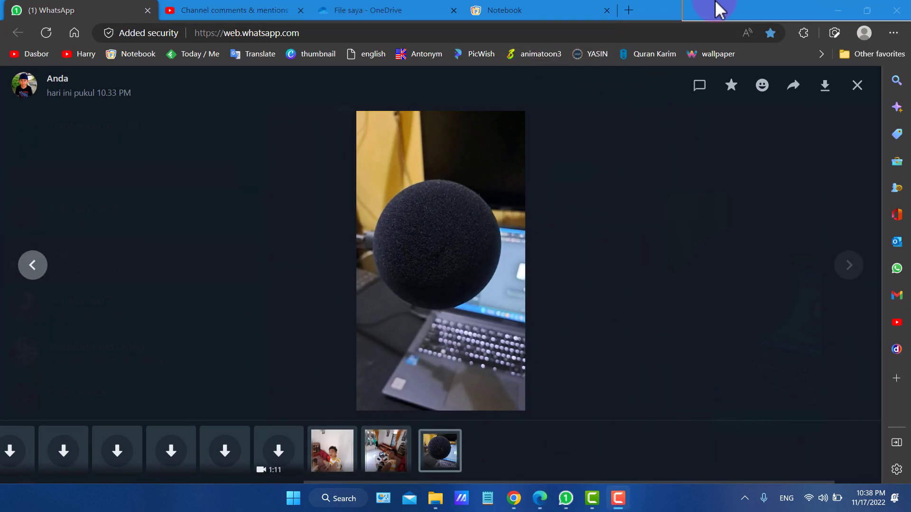
left_click(383, 11)
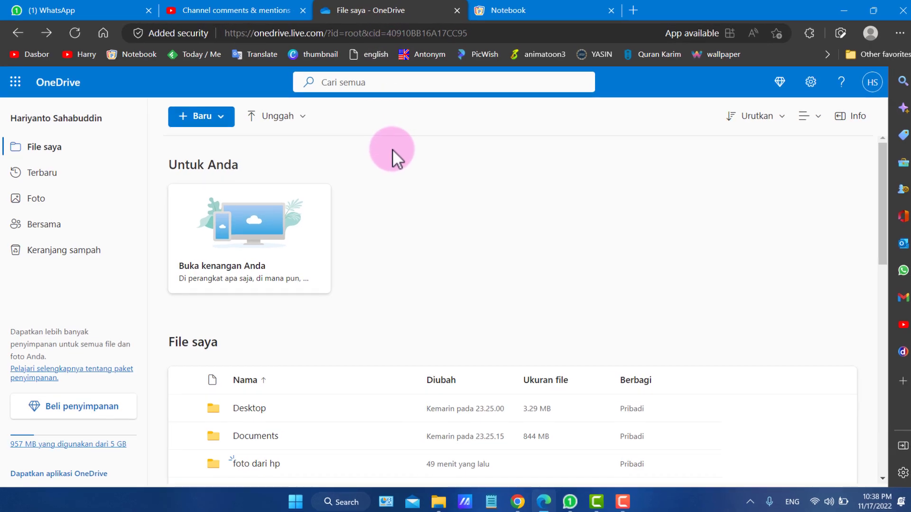
left_click(74, 32)
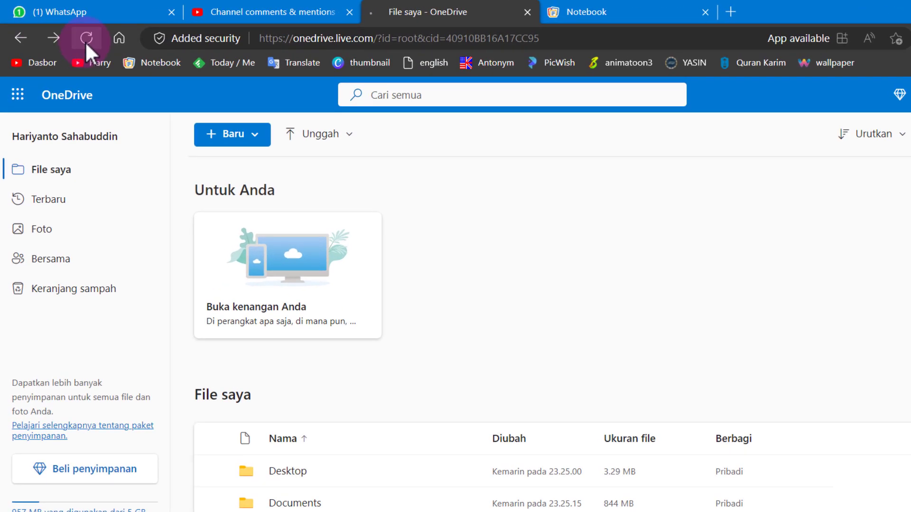
scroll(573, 264, "down", 3)
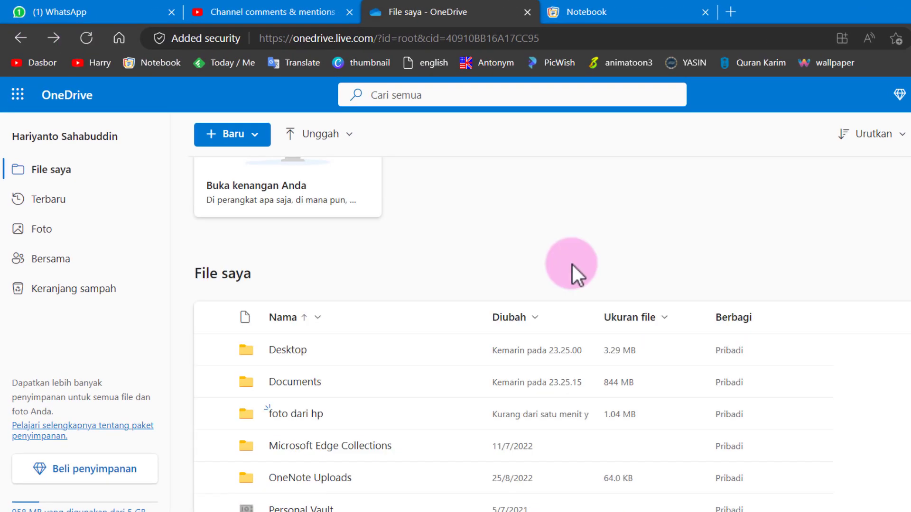
left_click(340, 415)
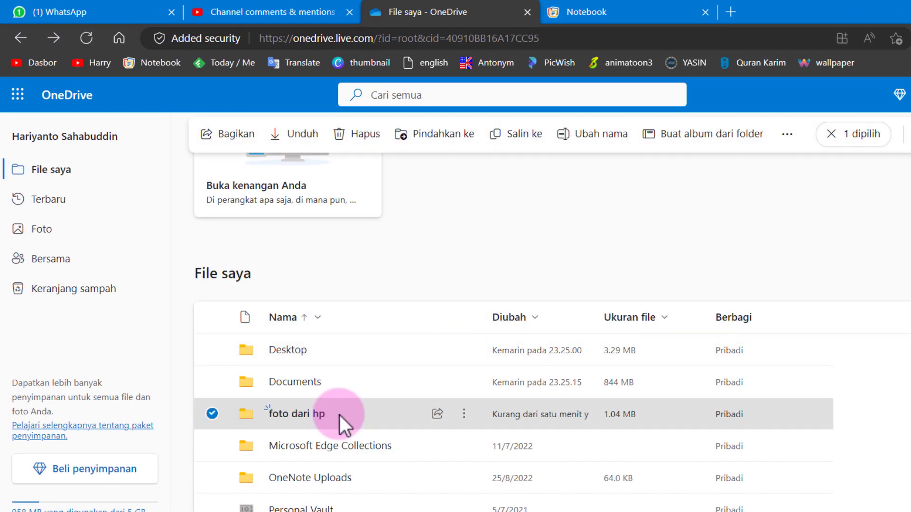
left_click(339, 415)
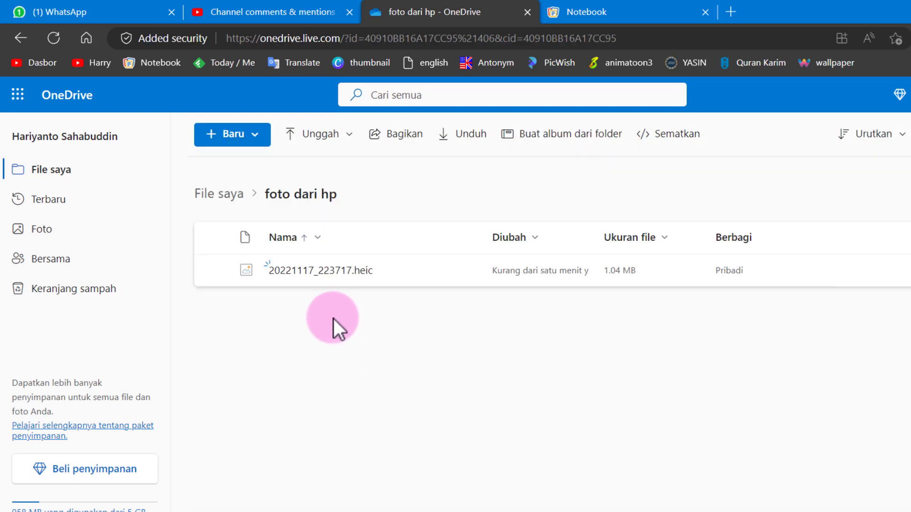
left_click(330, 271)
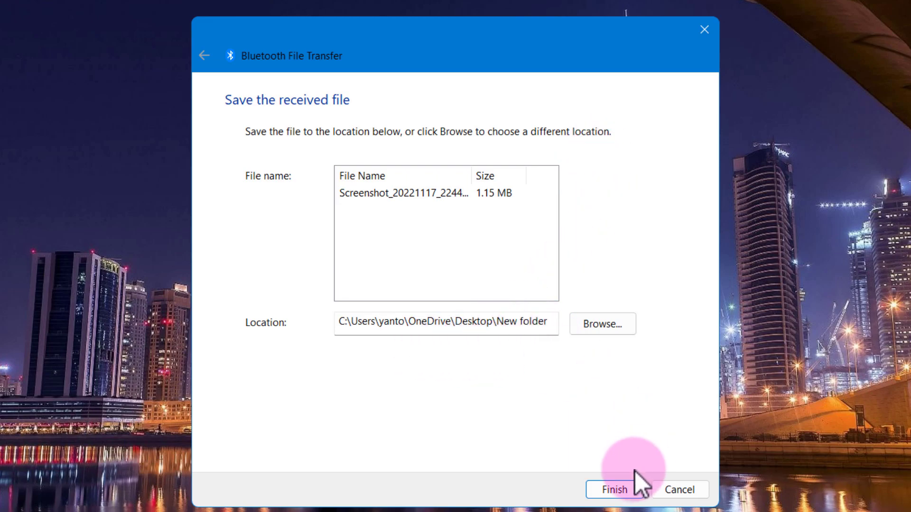
Step: Save the screenshot received over Bluetooth to New folder on the desktop and view it full size
left_click(627, 492)
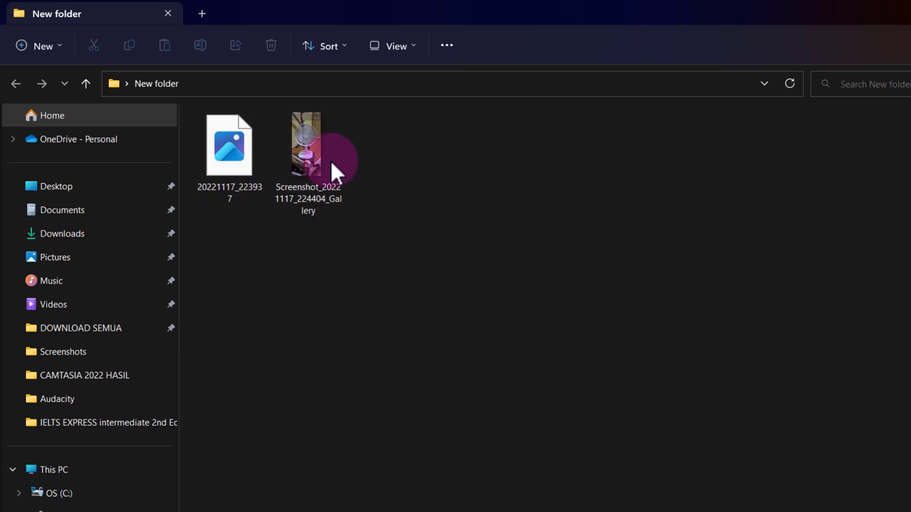
left_click(233, 152)
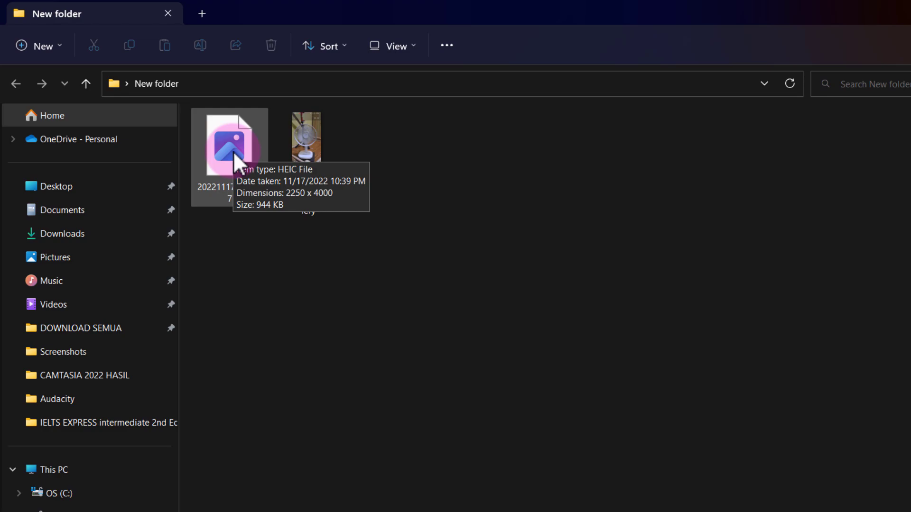
left_click(310, 130)
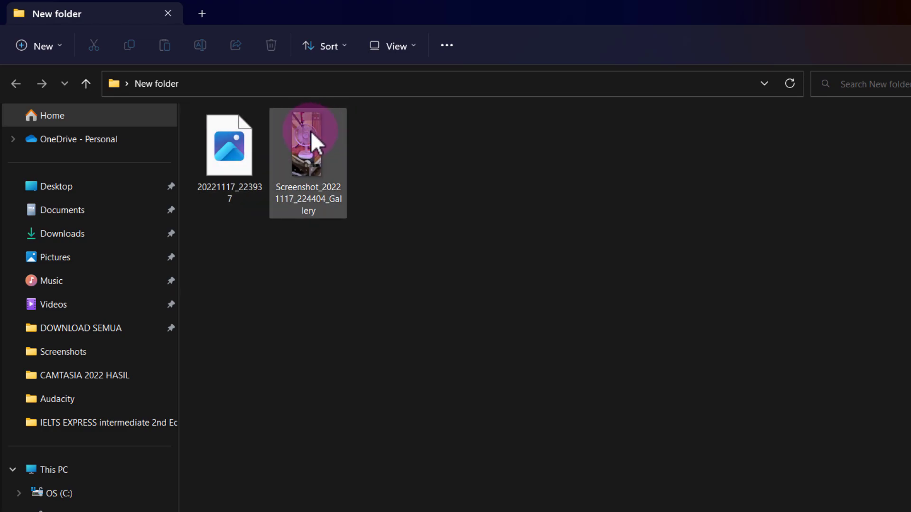
double_click(311, 131)
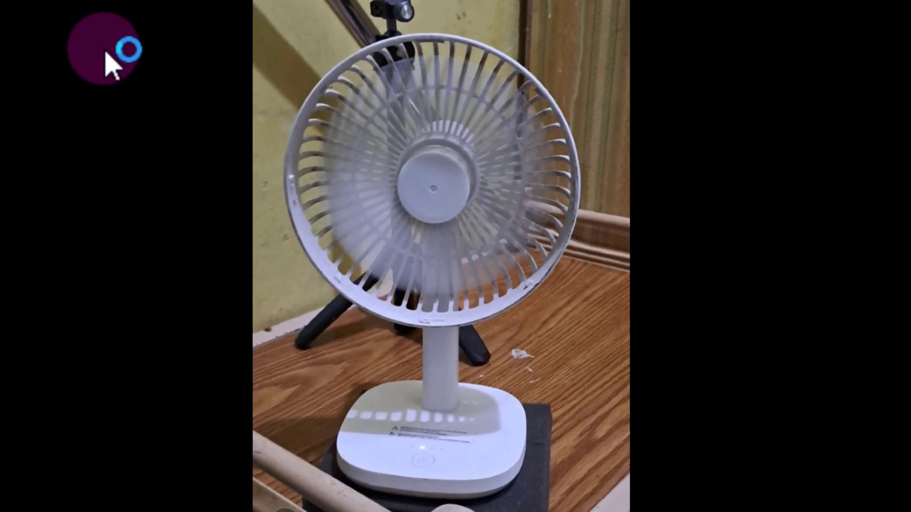
double_click(107, 55)
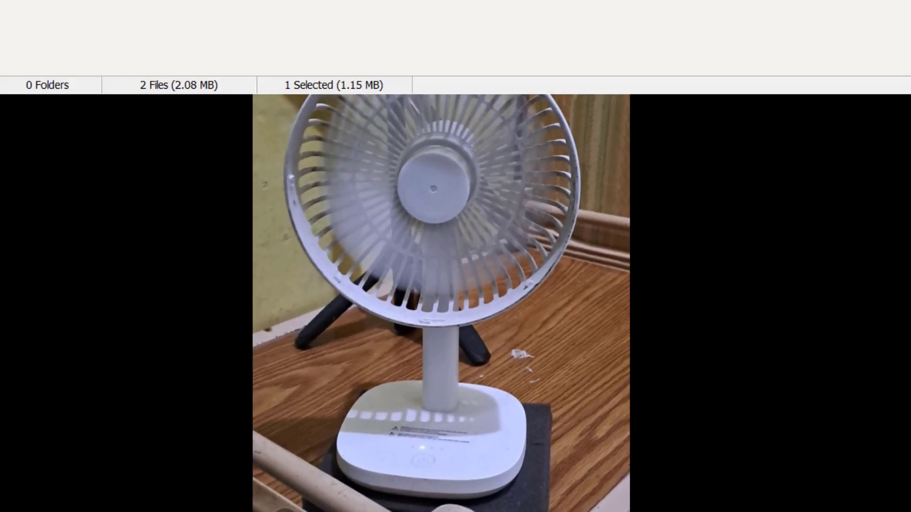
left_click(645, 4)
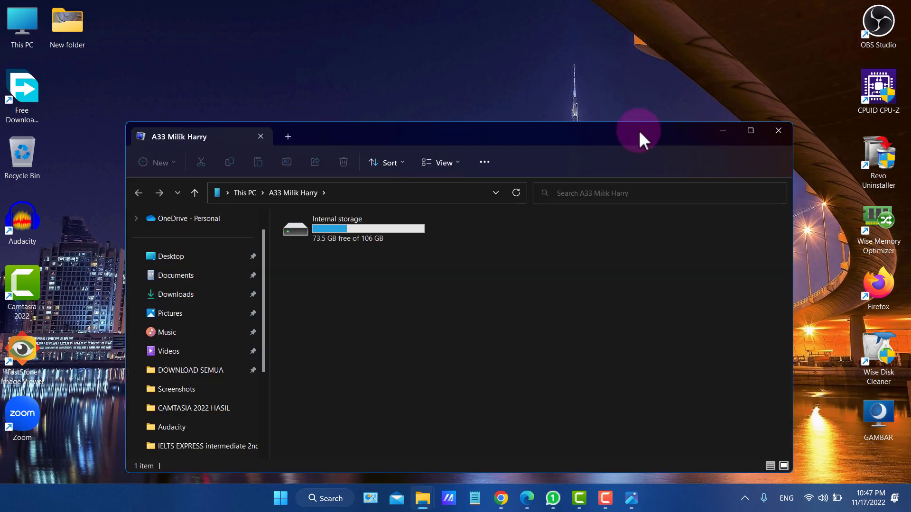
Step: Maximize the connected A33 phone's window and open Internal storage > DCIM > Camera
left_click(750, 131)
double_click(288, 99)
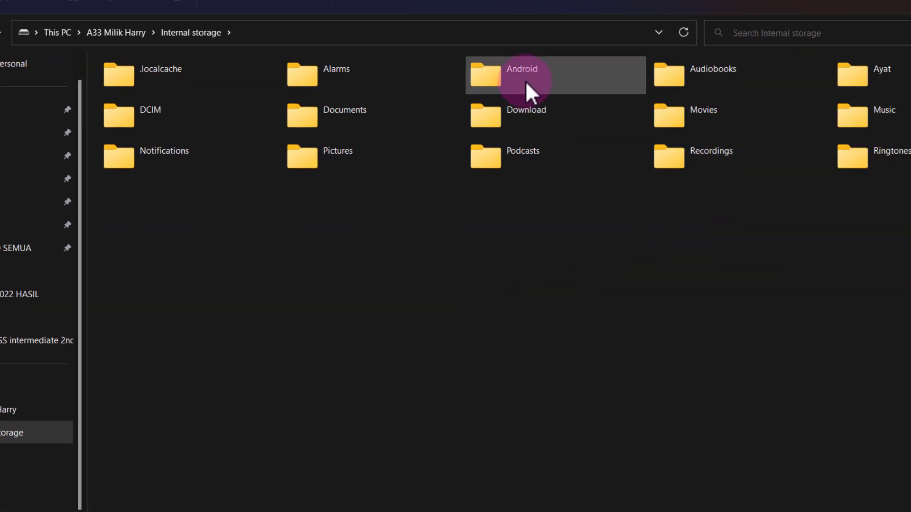
double_click(157, 131)
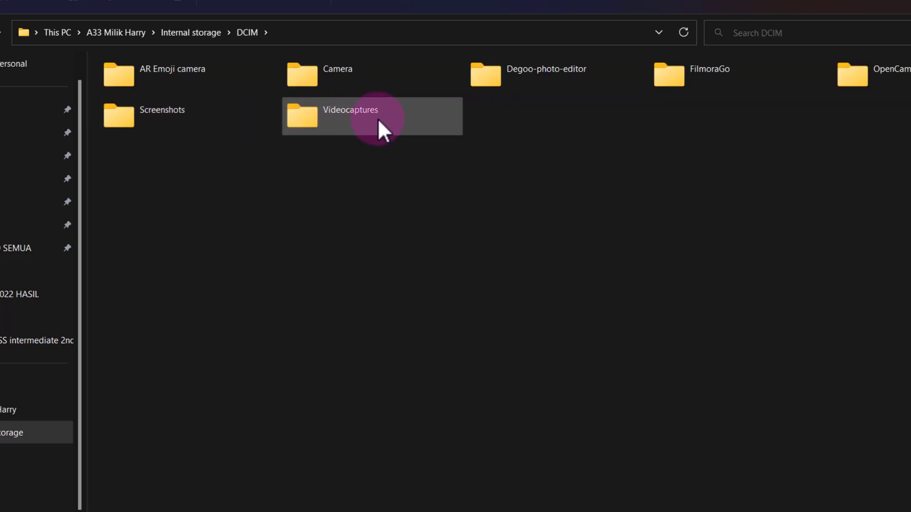
double_click(351, 77)
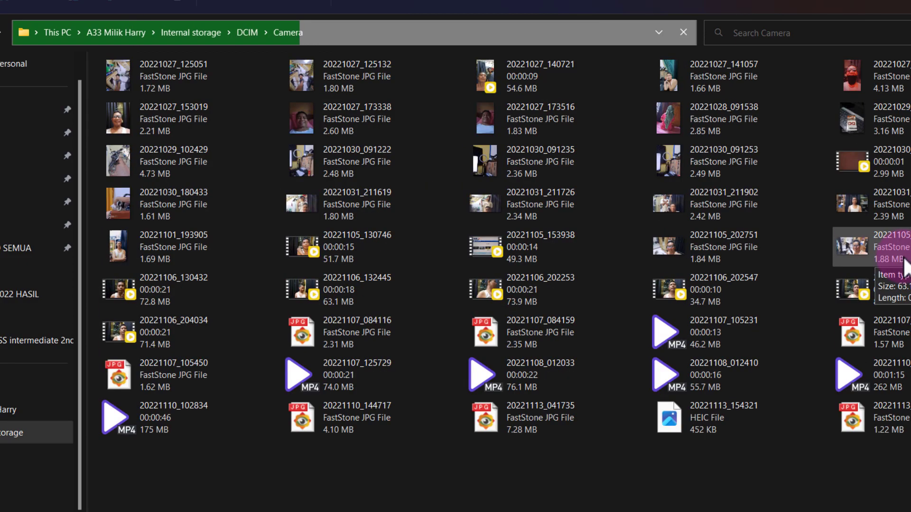
Step: Copy the video 20221110_102254 from the phone's Camera folder
scroll(617, 290, "down", 5)
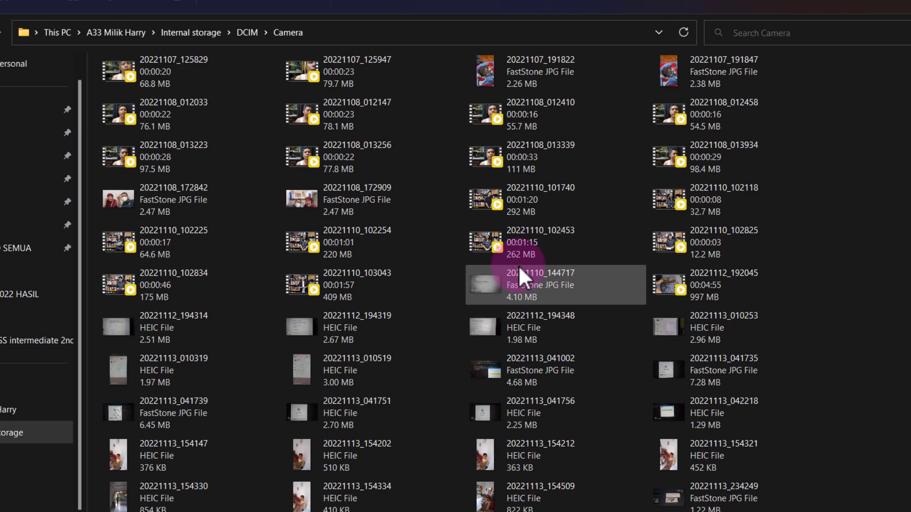
right_click(357, 243)
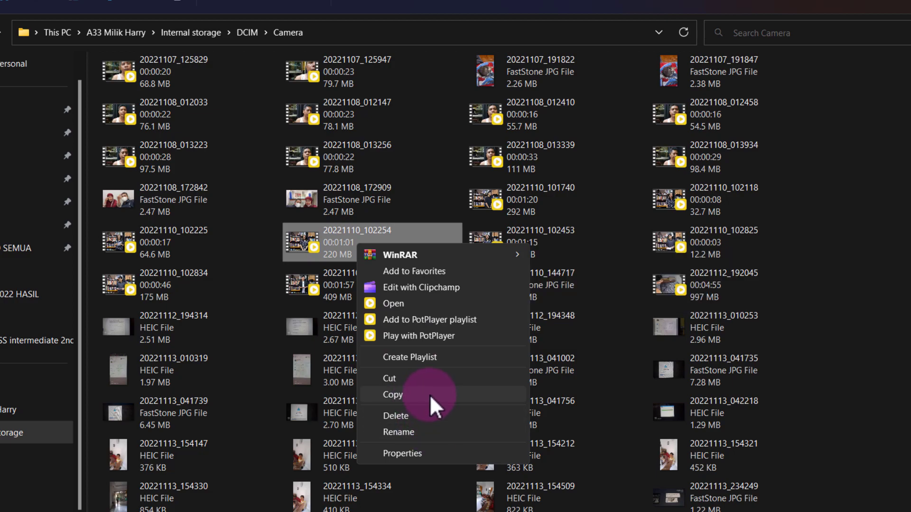
left_click(430, 395)
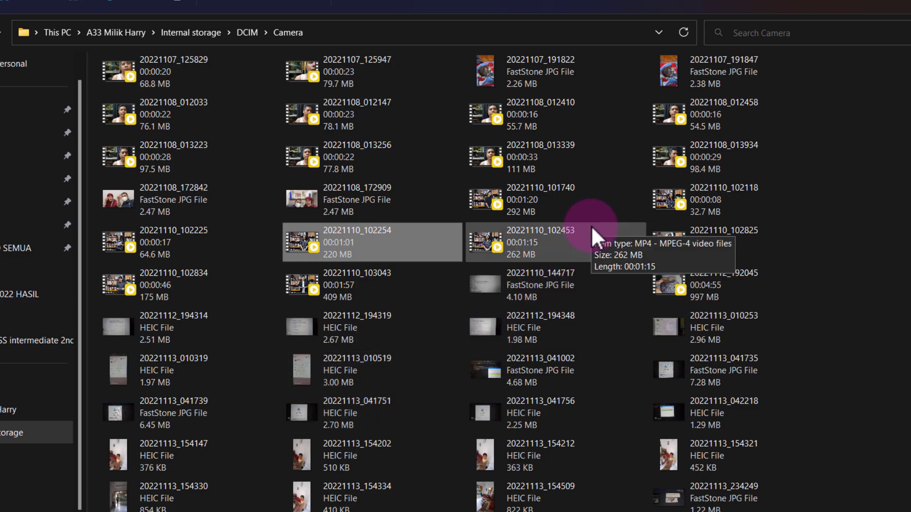
Step: Paste the copied phone video into New folder on the desktop
key("super+d")
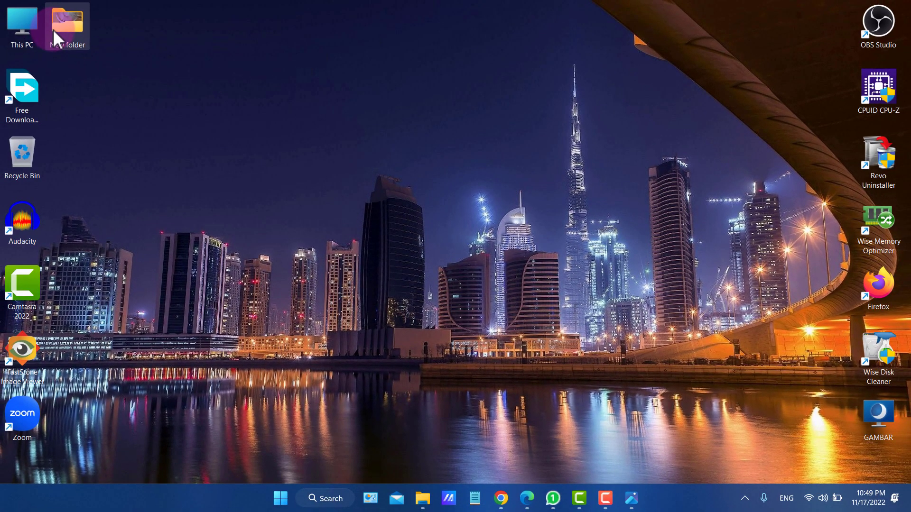
double_click(54, 24)
right_click(417, 162)
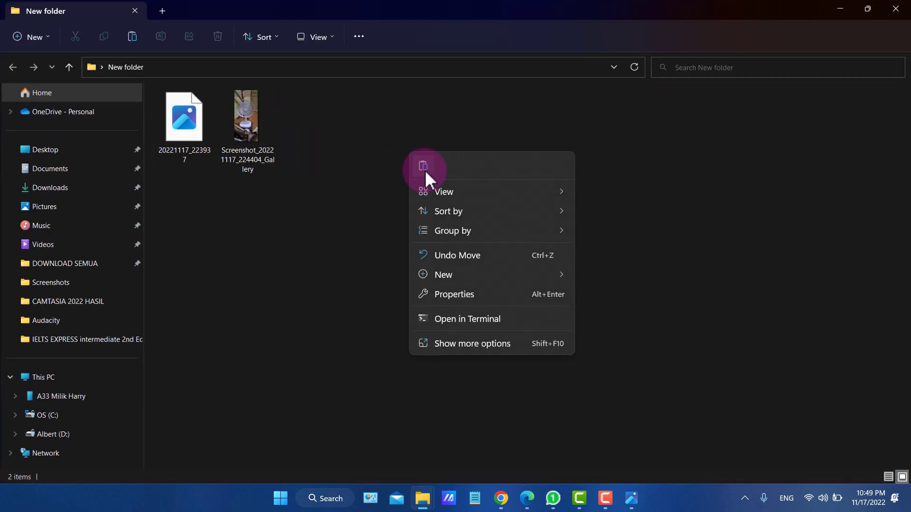
left_click(425, 171)
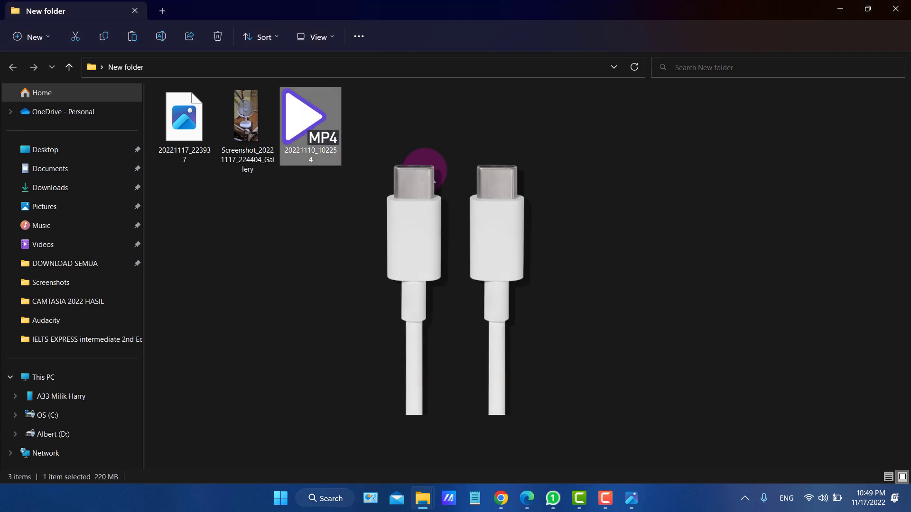
Step: Play the transferred video 20221110_102254 to check it, and close both the player and the New folder window
double_click(313, 137)
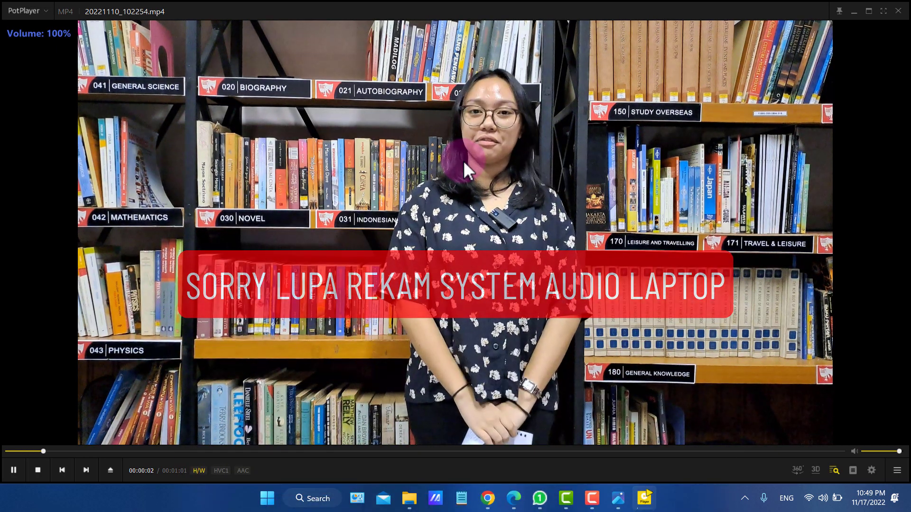
left_click(898, 11)
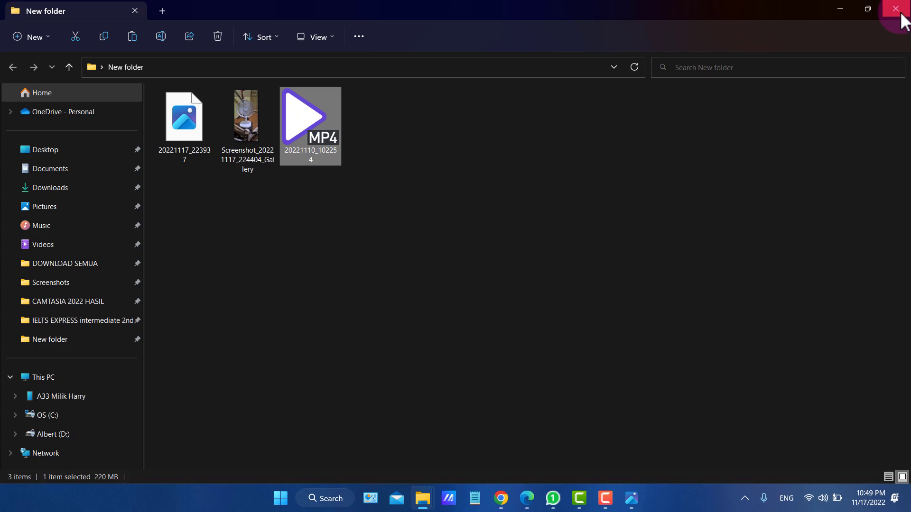
left_click(900, 15)
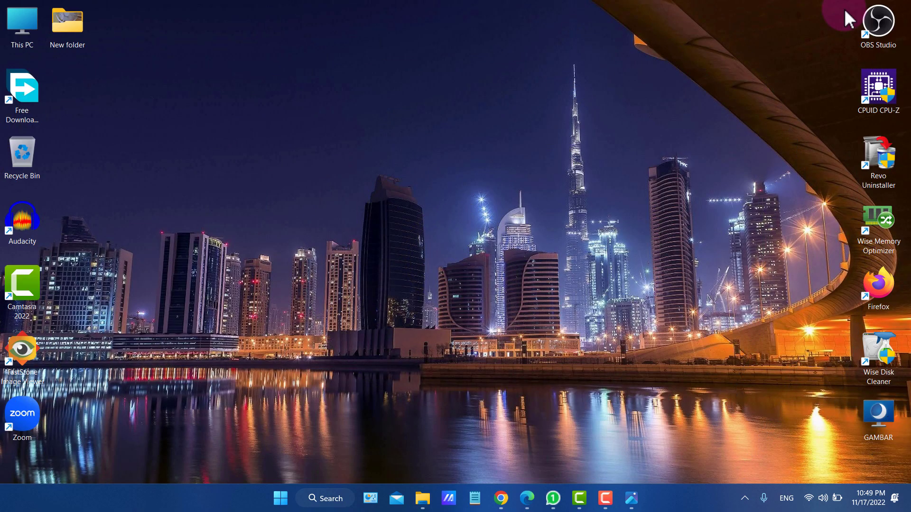